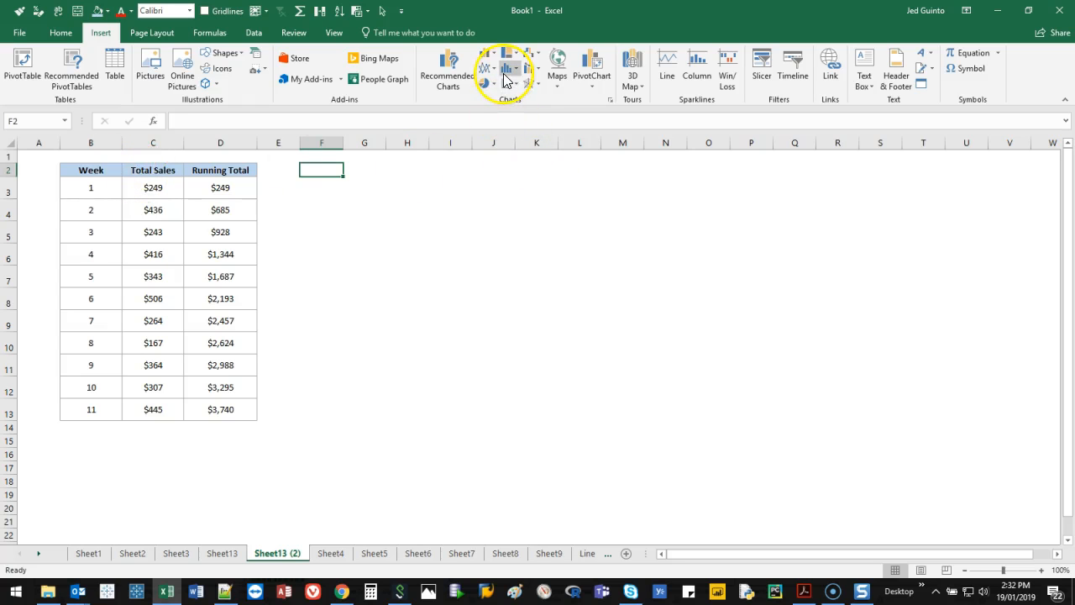
Insert a 2-D line chart from the table B2:D13 beside the data and remove its Week series
click(86, 167)
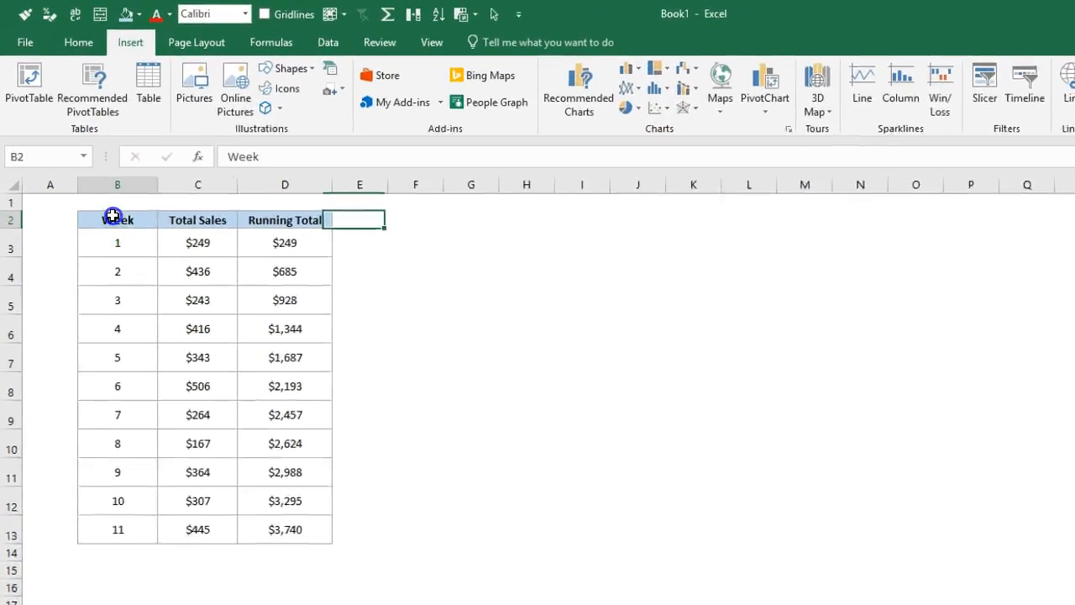
drag(112, 216, 280, 528)
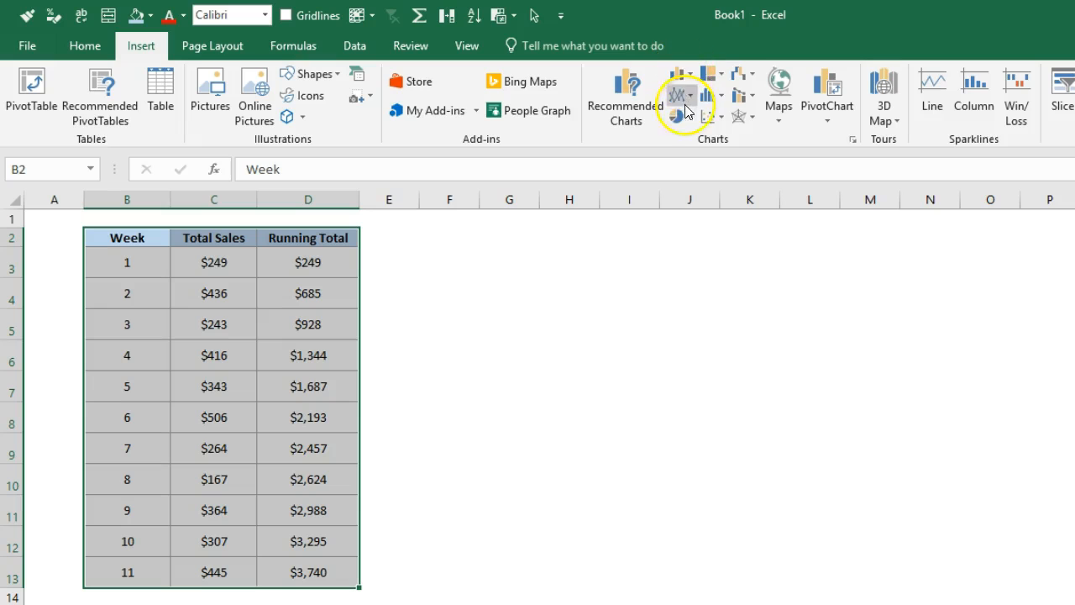
click(694, 101)
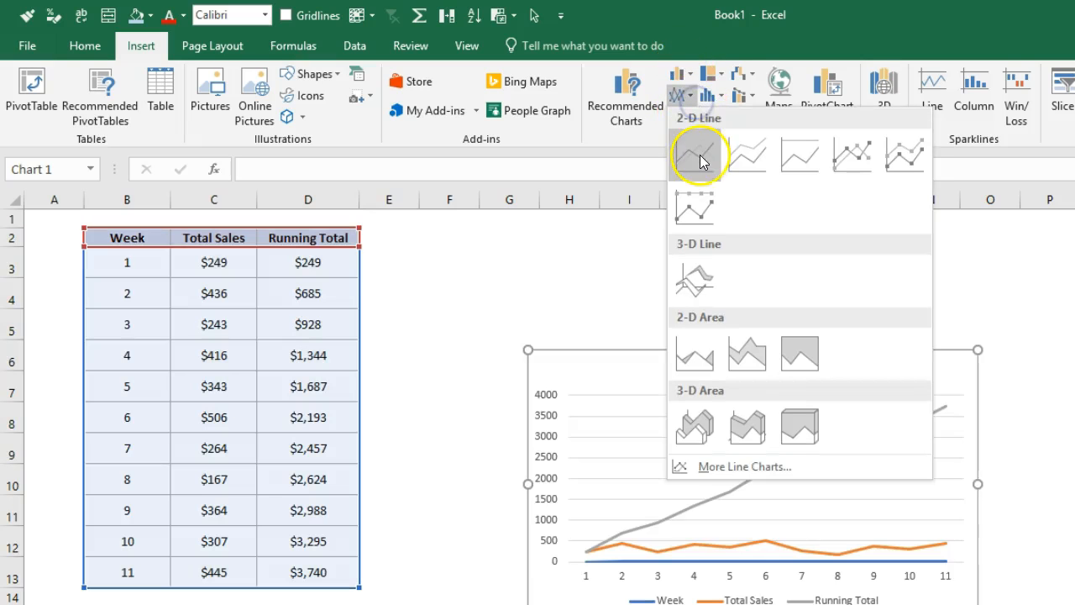
click(700, 164)
drag(849, 377, 787, 294)
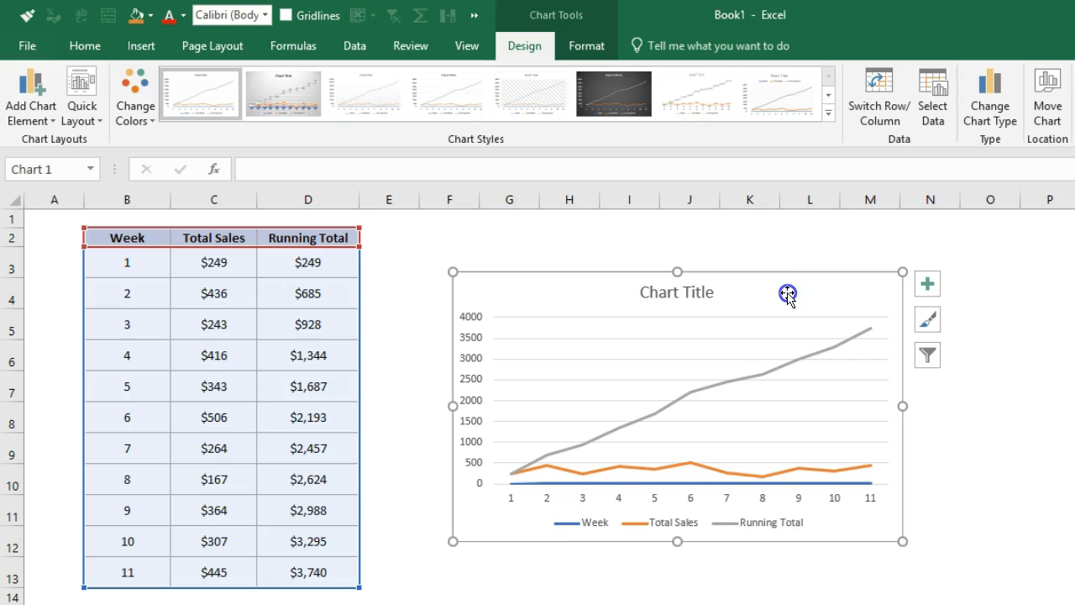
click(557, 484)
key(Delete)
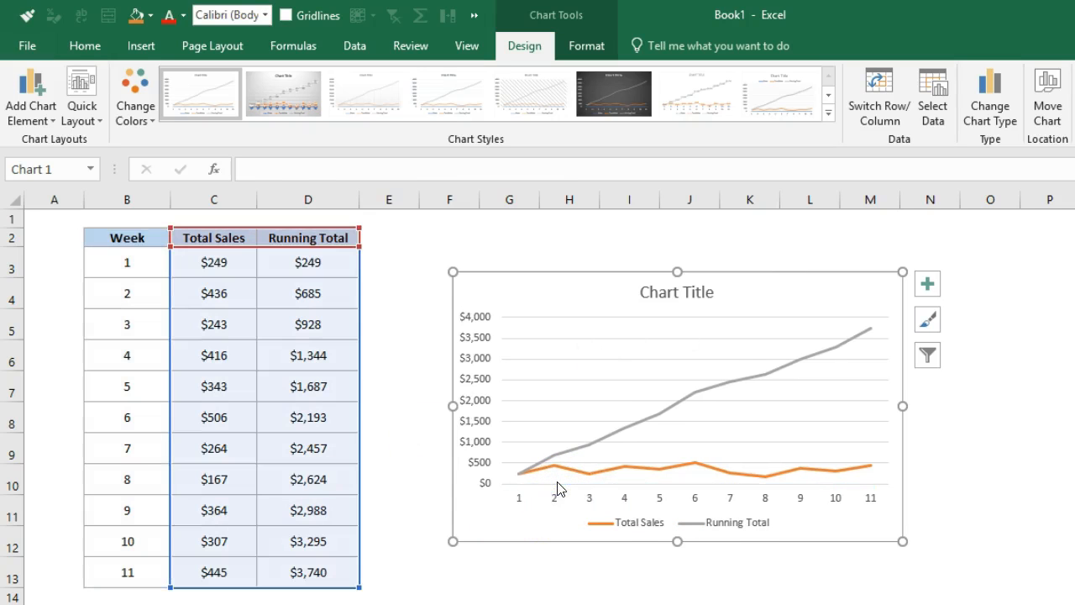
Replace the week numbers in B3:B13 with consecutive daily dates starting at 1/1/2019
drag(140, 266, 137, 579)
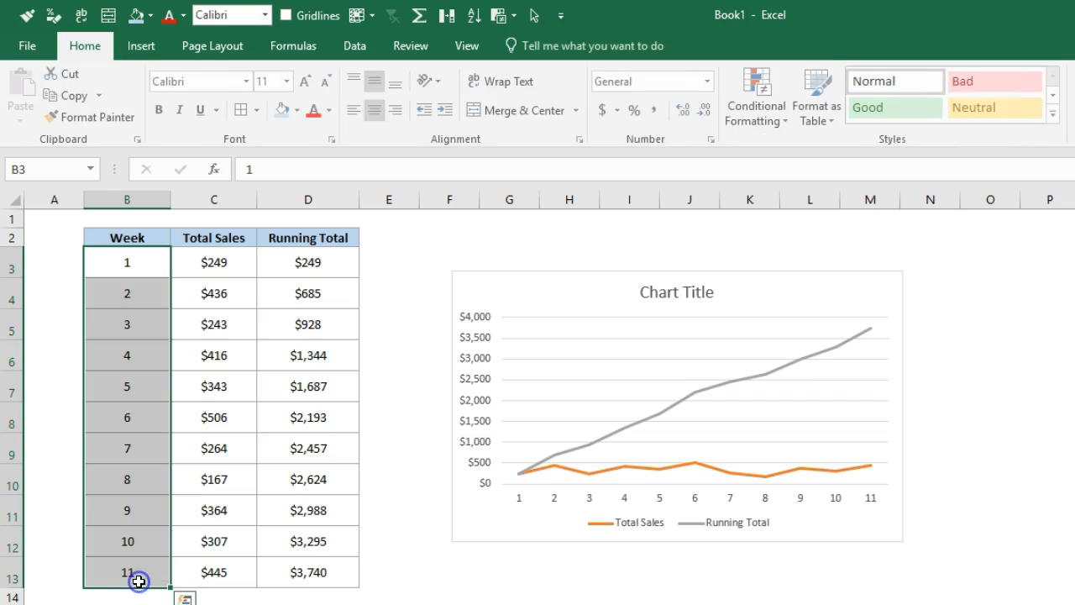
click(133, 274)
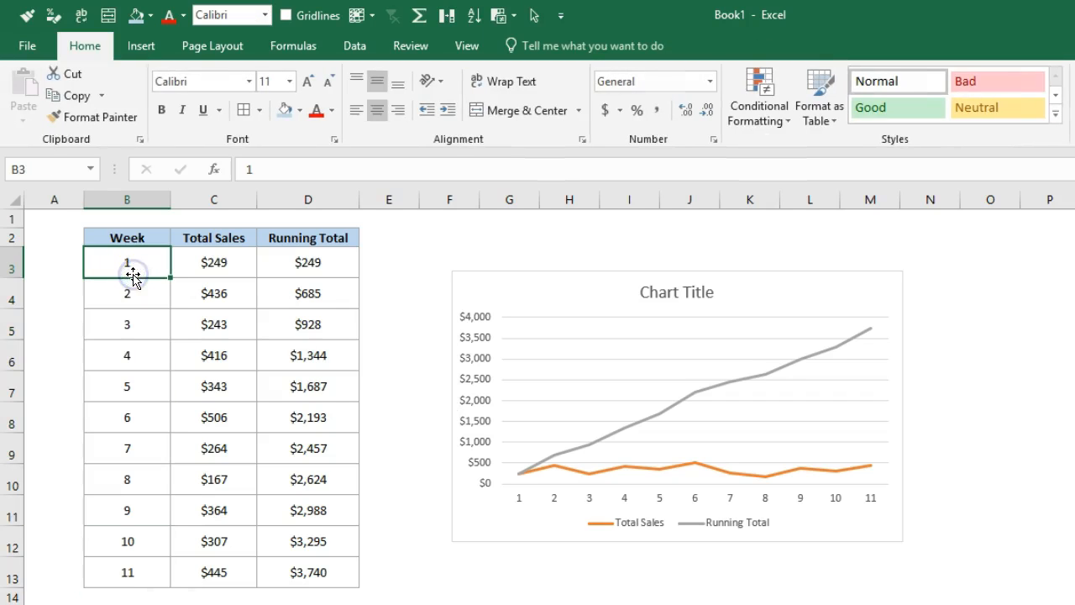
text(1/0)
text(1/20)
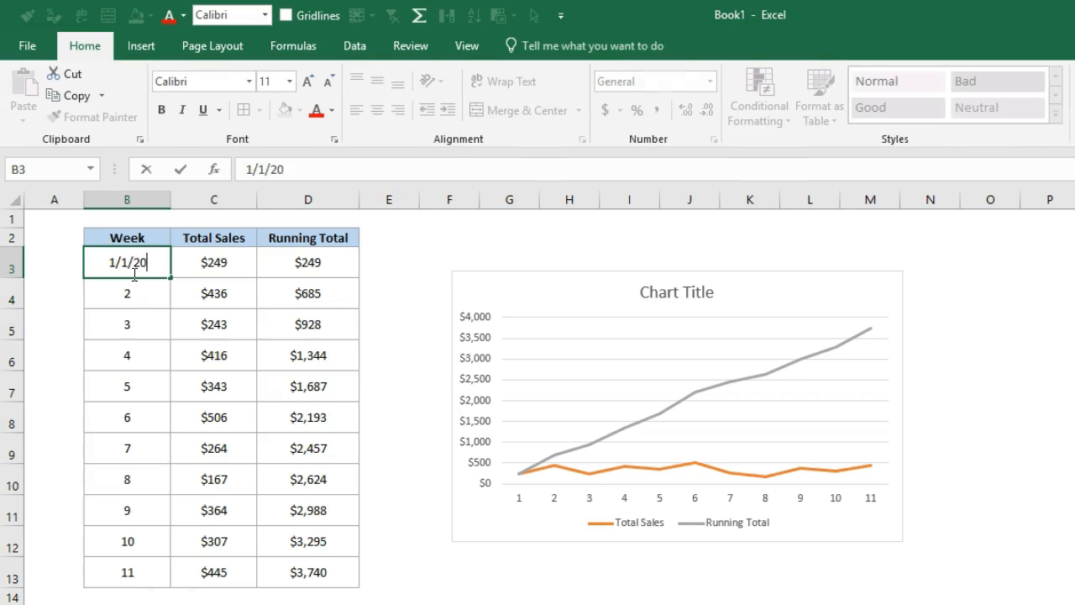
text(19)
key(Return)
click(135, 274)
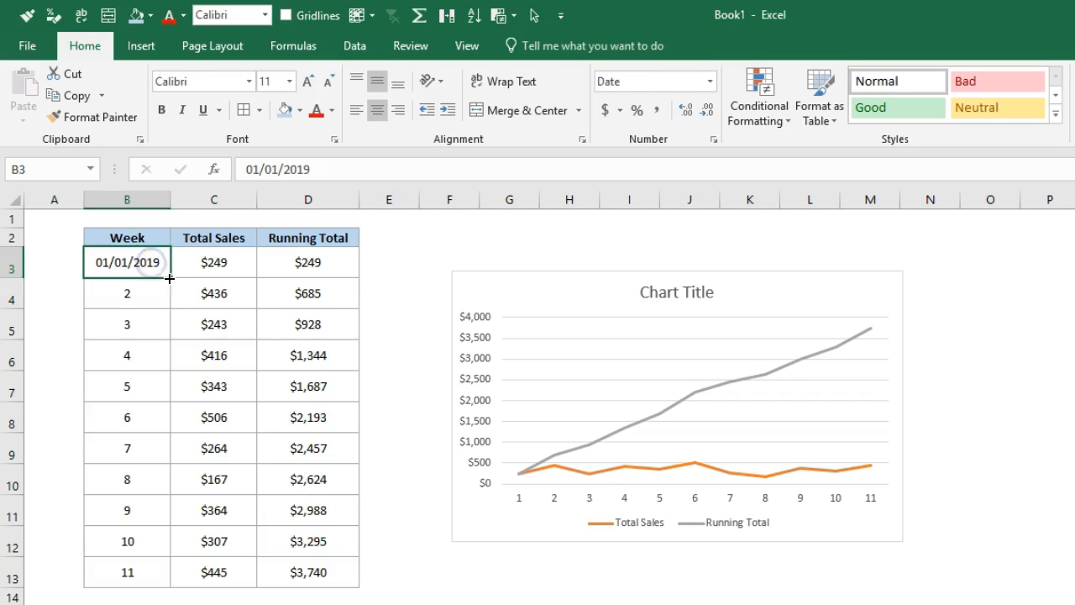
double_click(170, 278)
Use the dates in B3:B13 as the chart's horizontal axis labels, and enlarge and reposition the chart
click(840, 297)
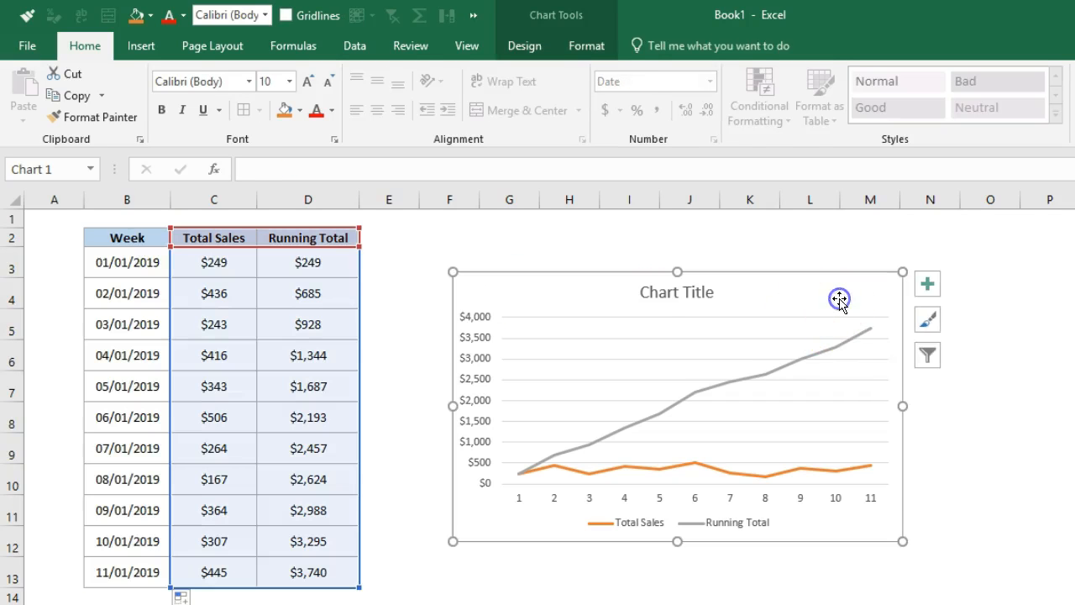
right_click(840, 297)
click(890, 502)
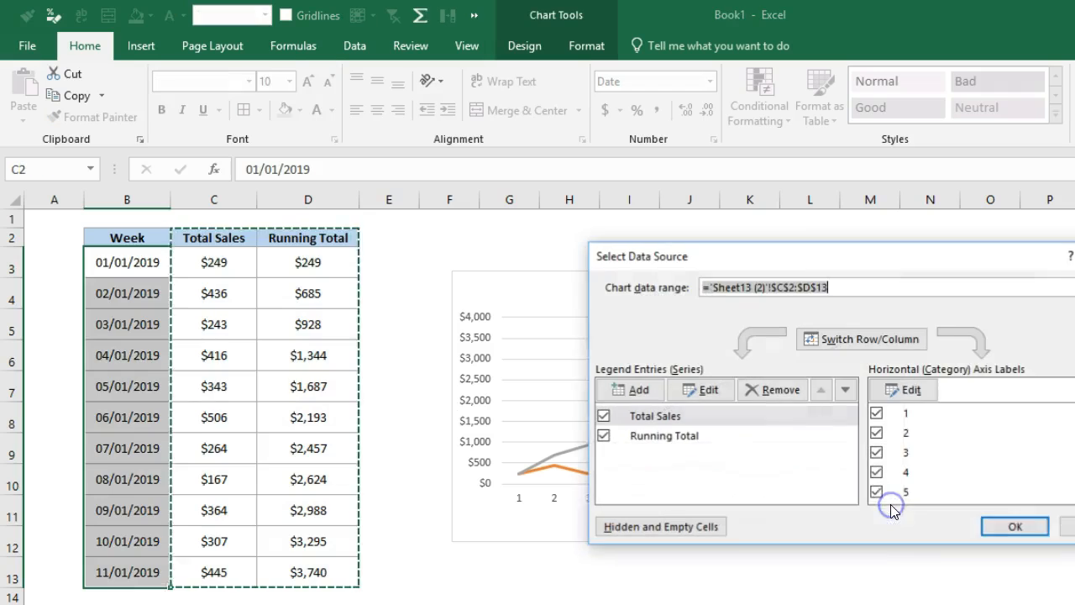
click(911, 521)
drag(134, 268, 123, 576)
click(885, 426)
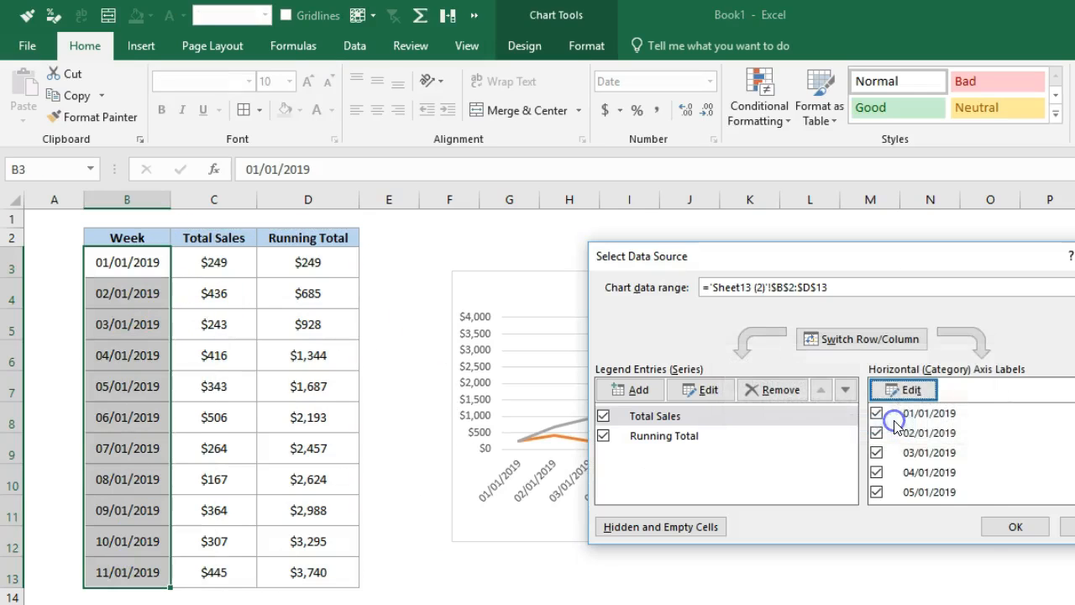
click(1010, 535)
drag(902, 541, 1008, 588)
drag(1006, 389, 975, 362)
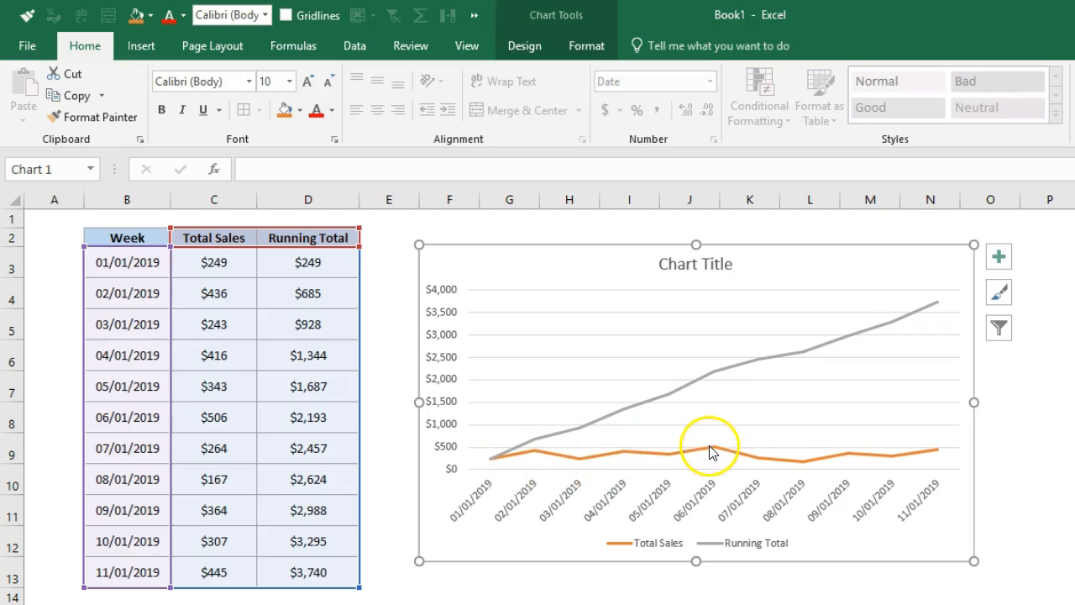
Delete the Running Total series from the chart and undo the deletion
click(752, 361)
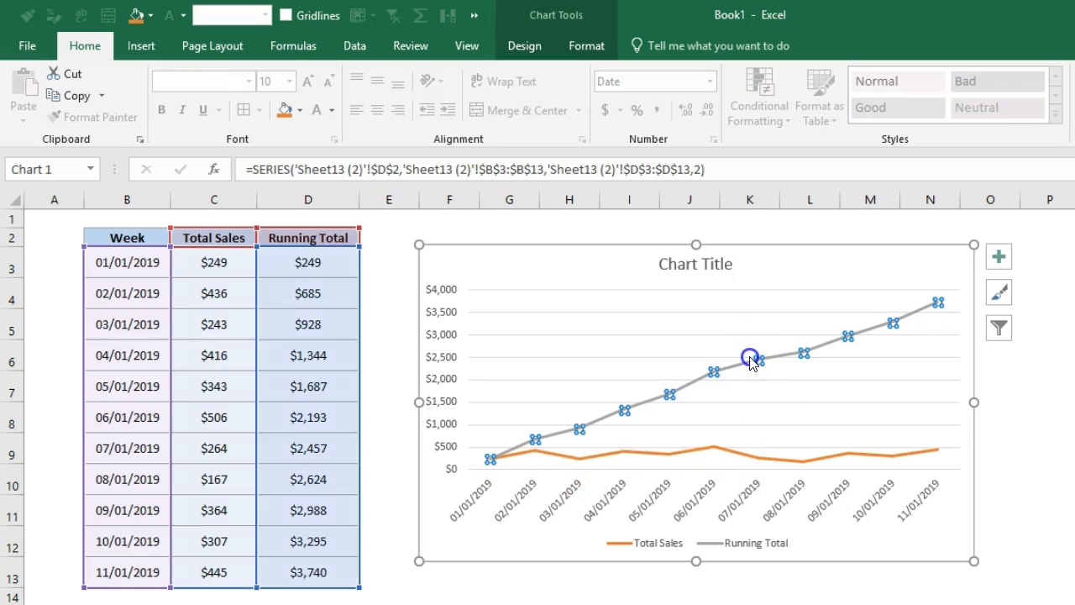
key(Delete)
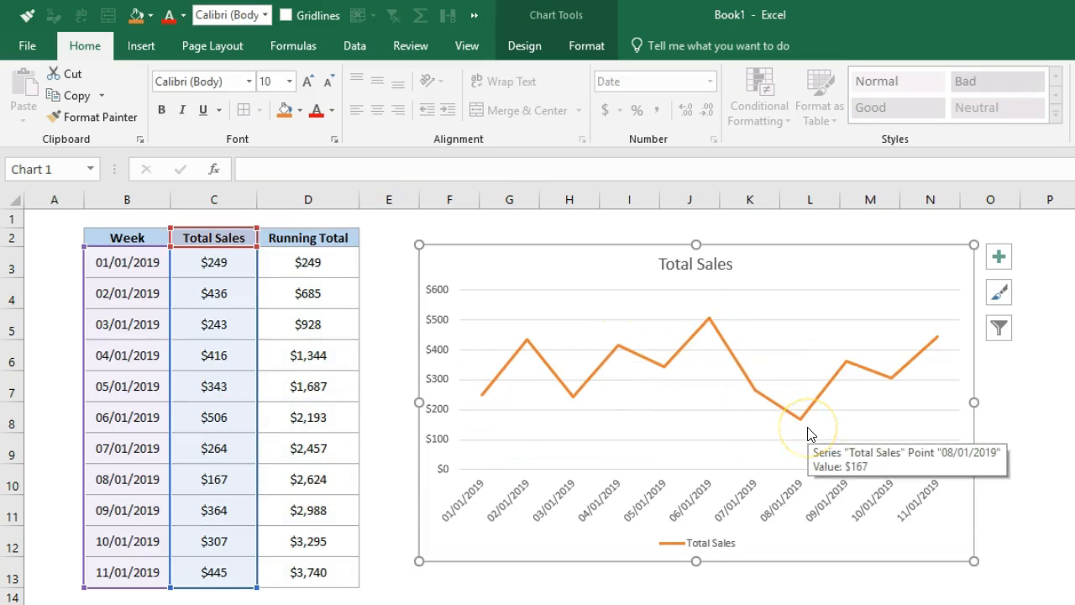
key(ctrl+z)
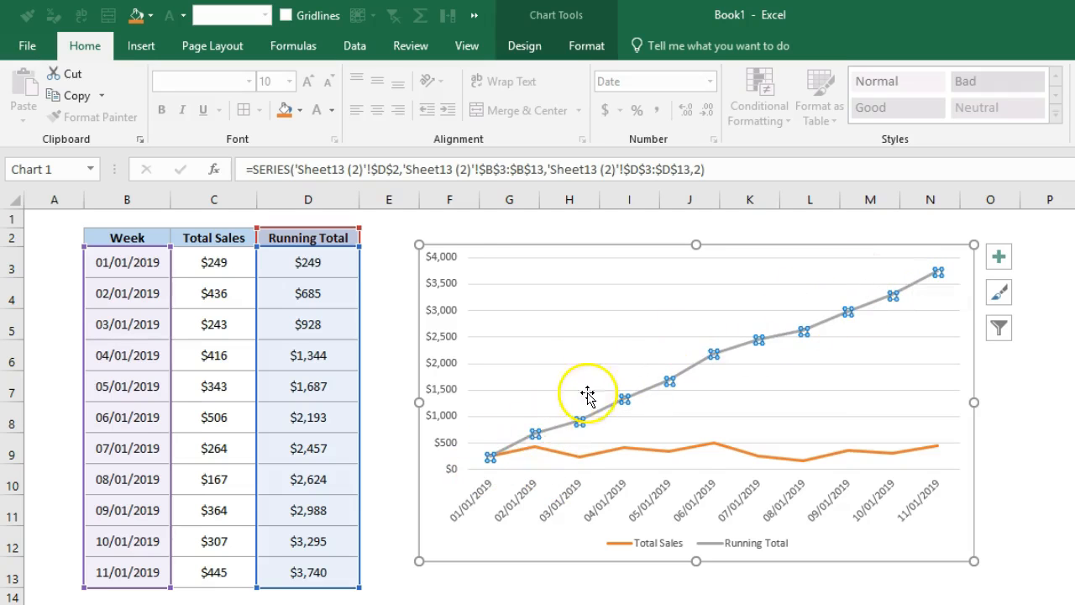
click(589, 360)
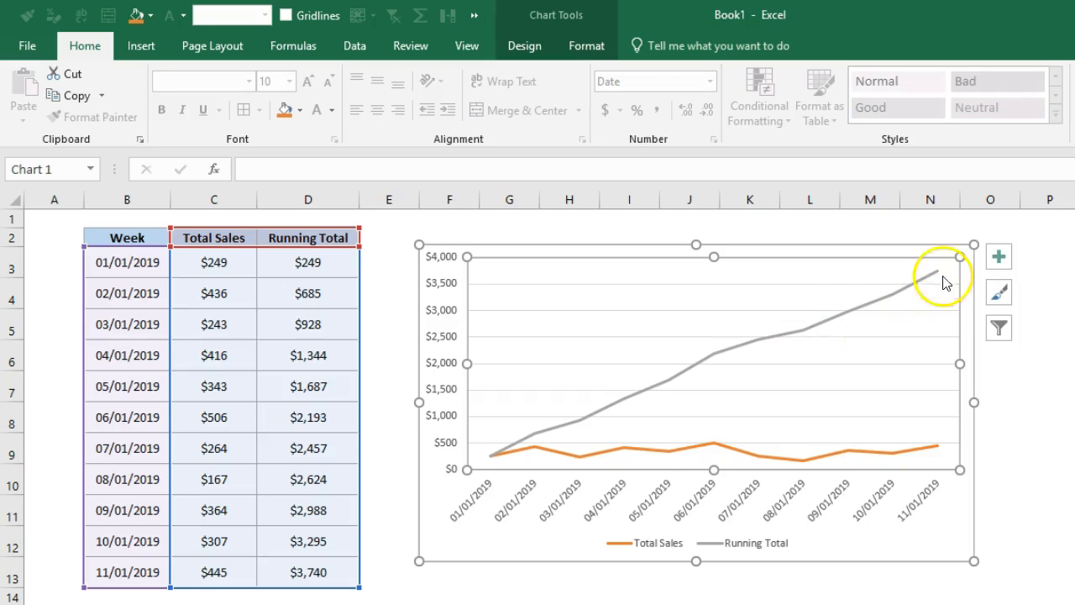
mouse_move(935, 451)
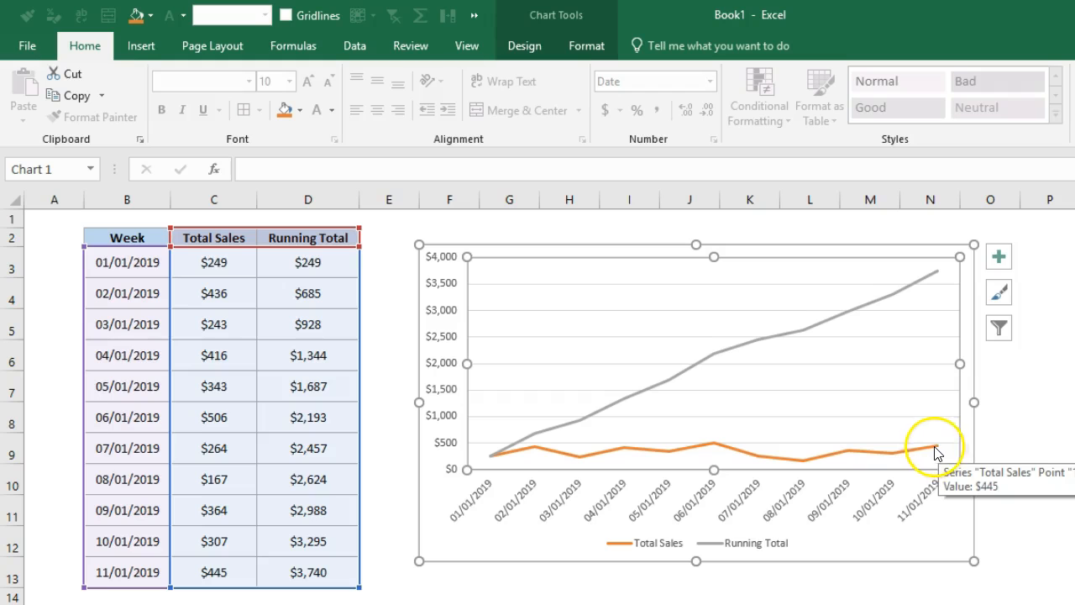
click(1011, 337)
click(1070, 283)
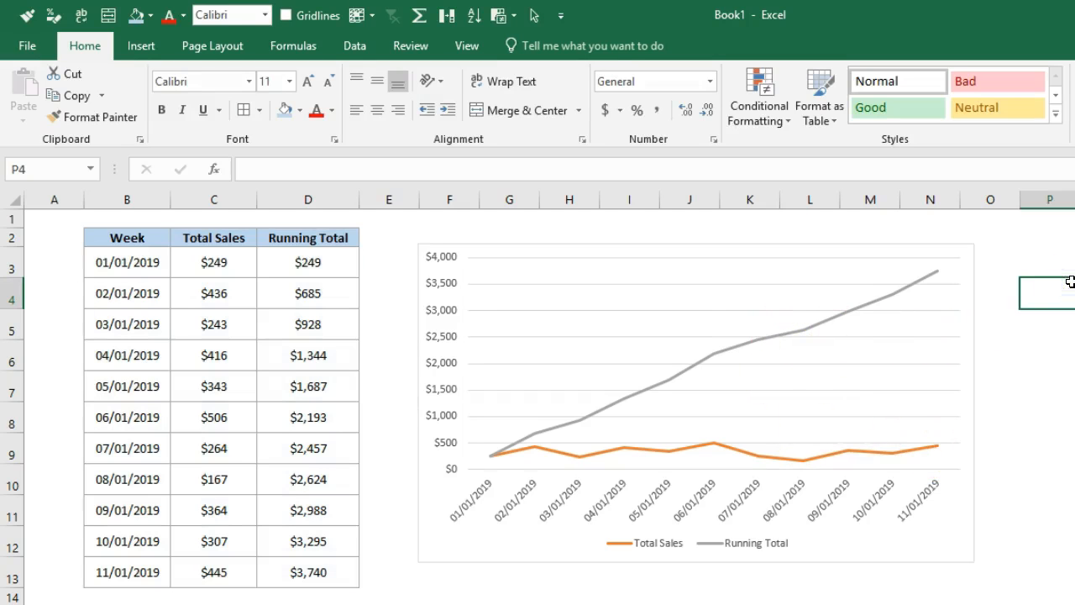
Plot the Running Total series on the secondary axis
click(727, 353)
right_click(728, 356)
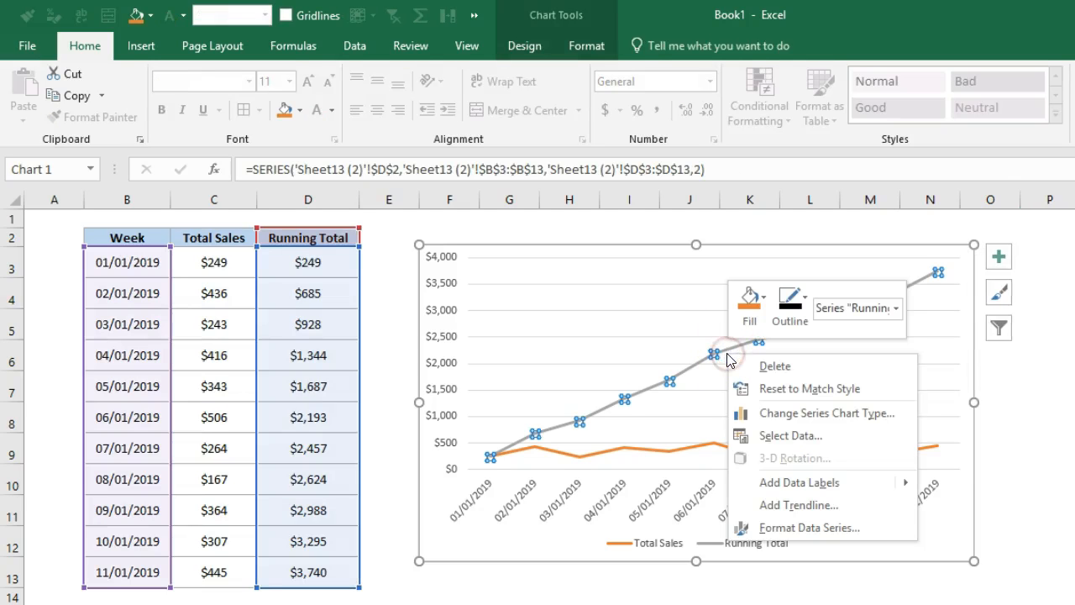
click(874, 525)
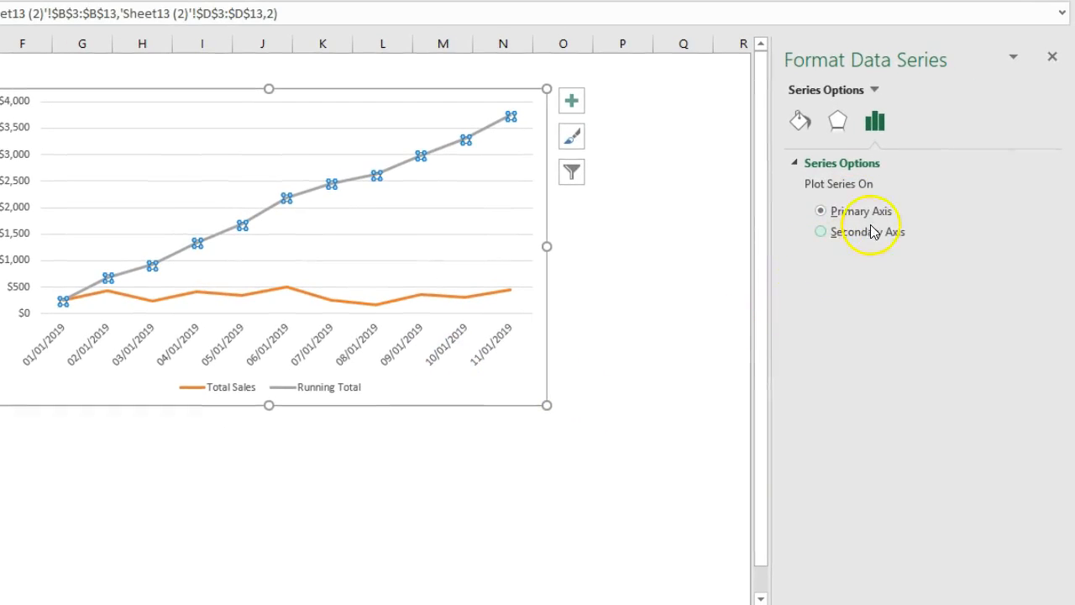
click(821, 232)
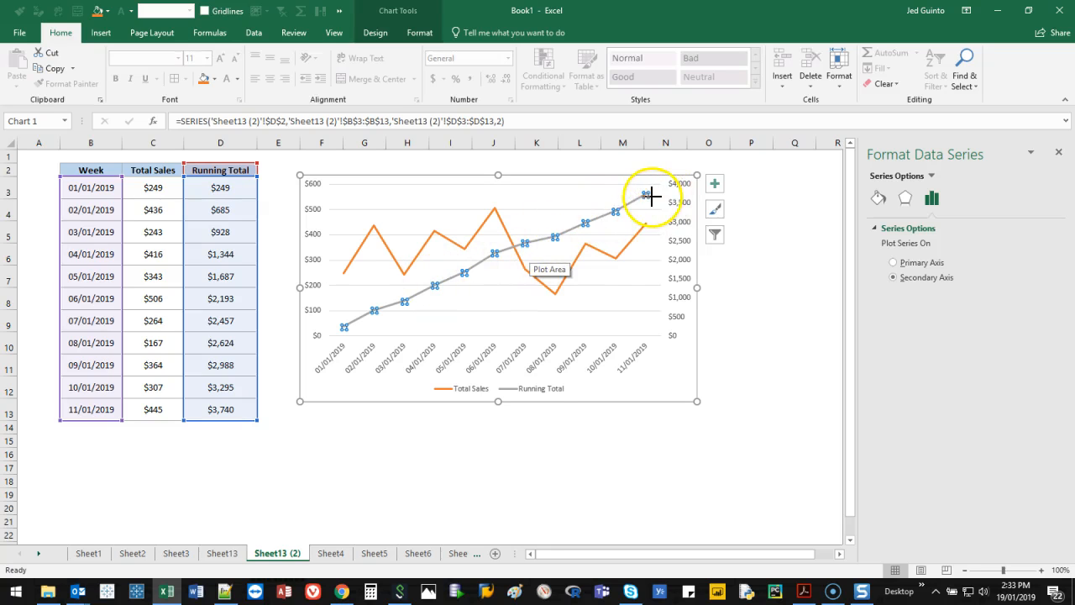
mouse_move(660, 294)
mouse_down()
mouse_move(714, 230)
mouse_move(696, 173)
mouse_up()
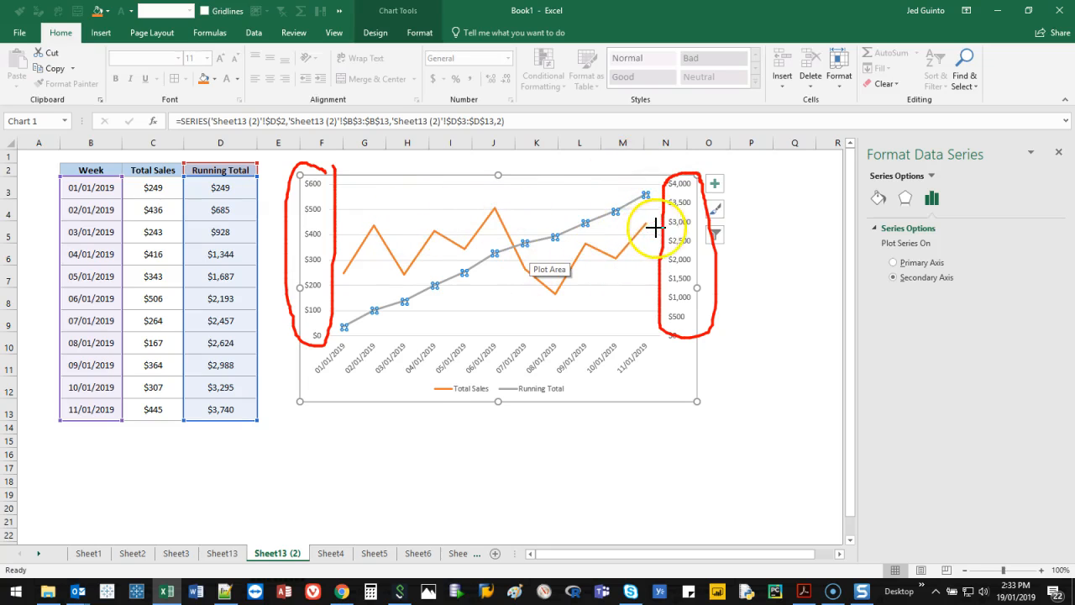
key(Escape)
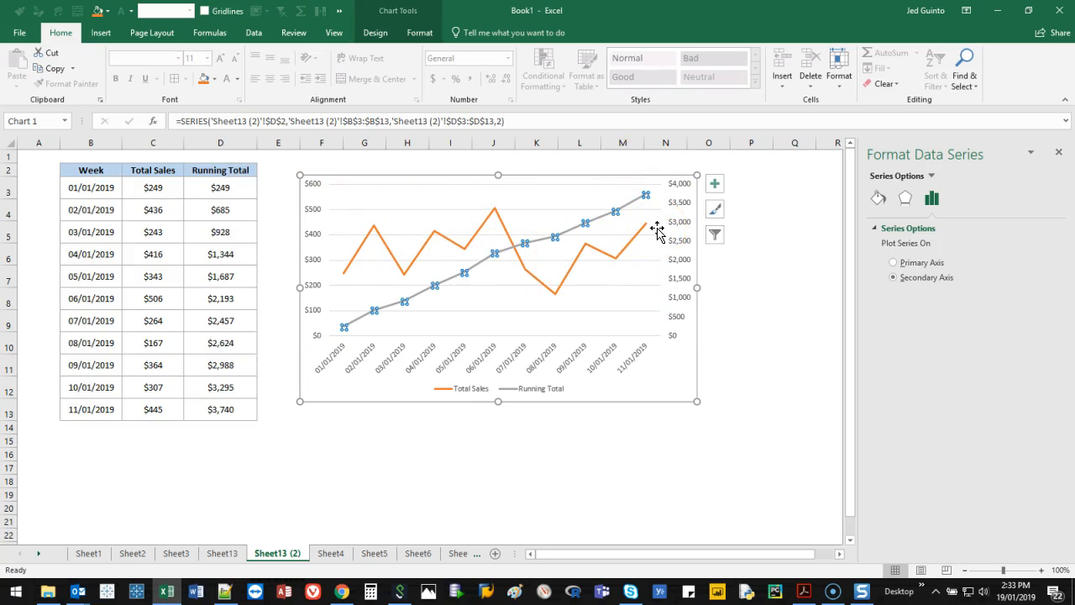
click(765, 255)
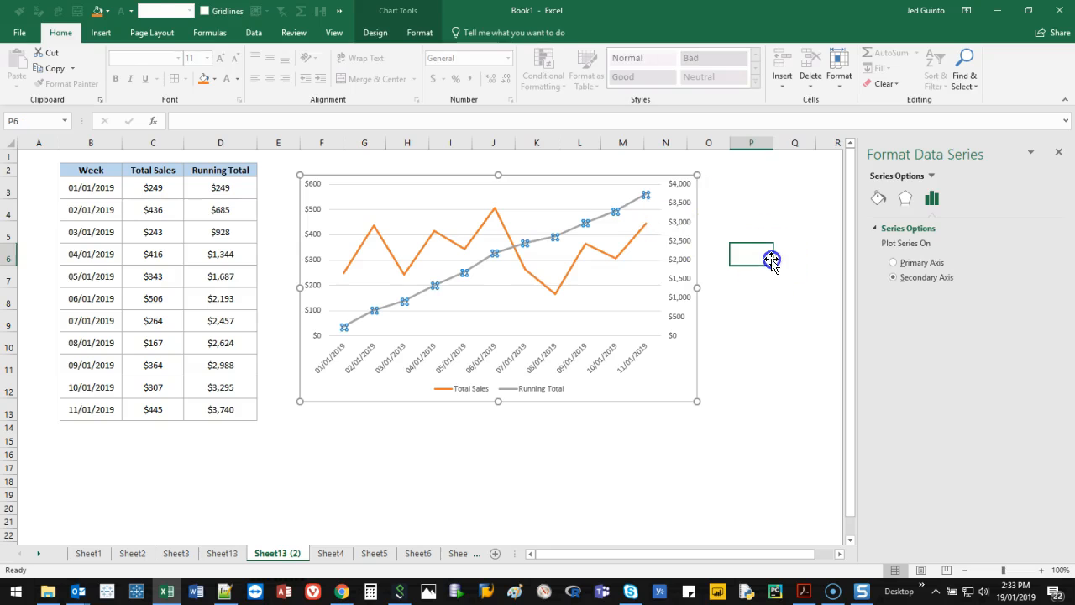
Format the primary vertical axis labels in the orange of the Total Sales line, bold, at font size 10.5
click(363, 245)
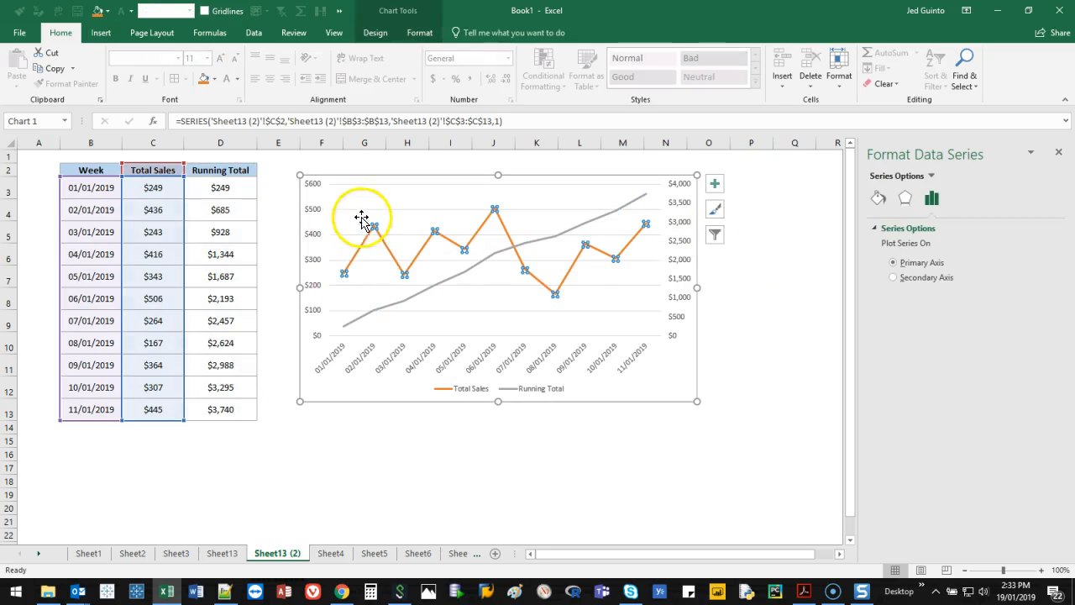
click(315, 208)
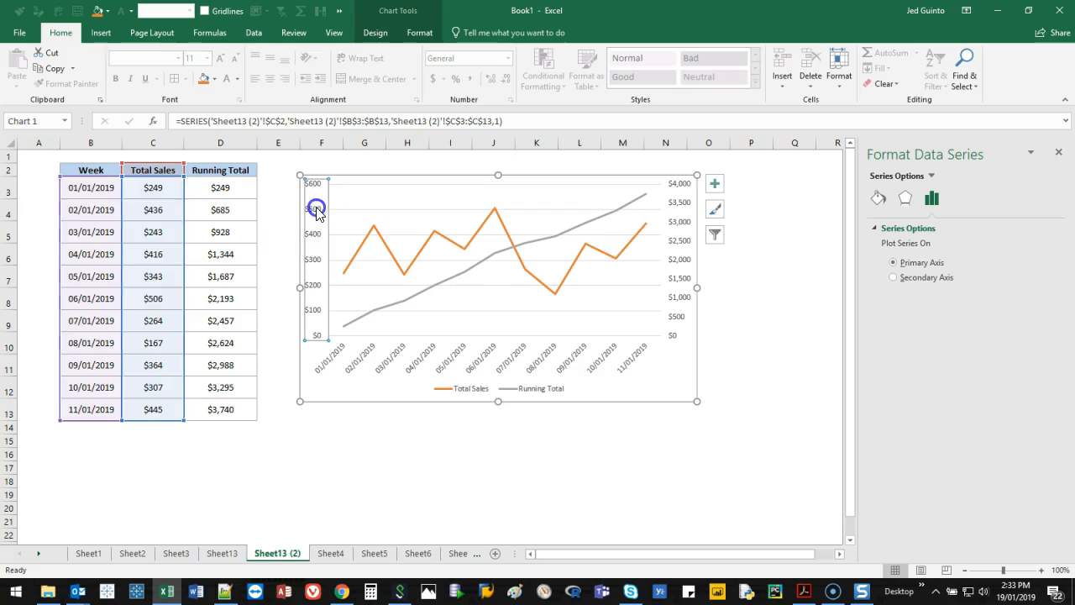
click(238, 79)
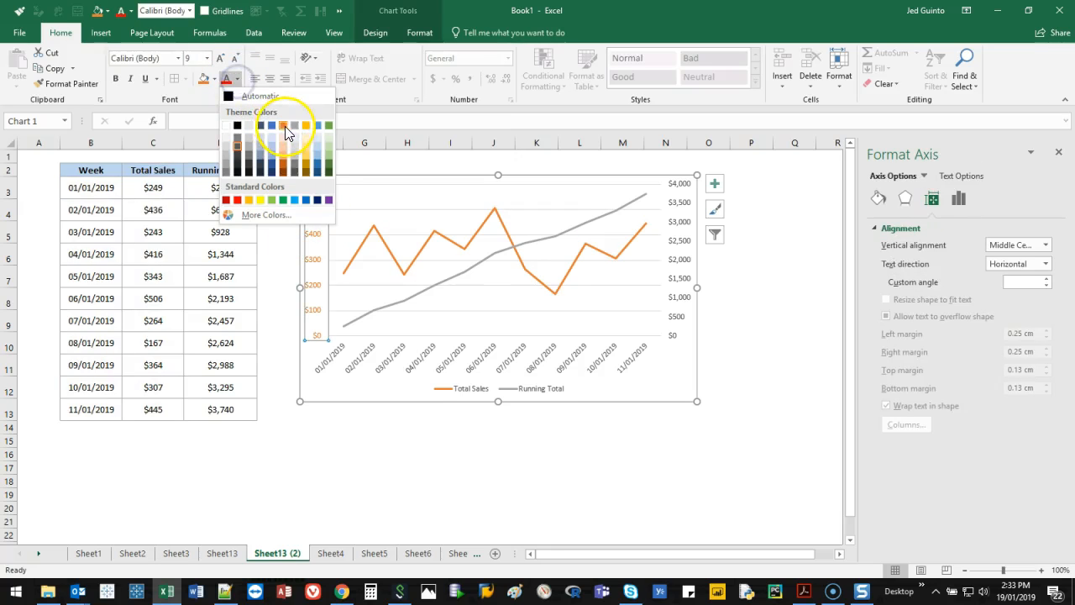
click(286, 126)
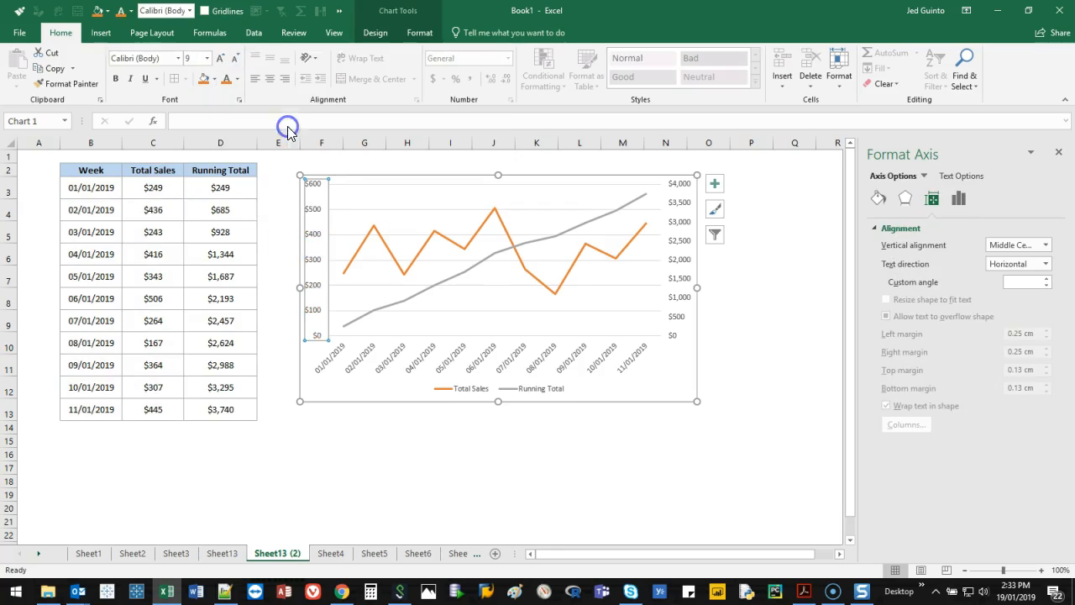
click(115, 80)
click(217, 59)
click(218, 59)
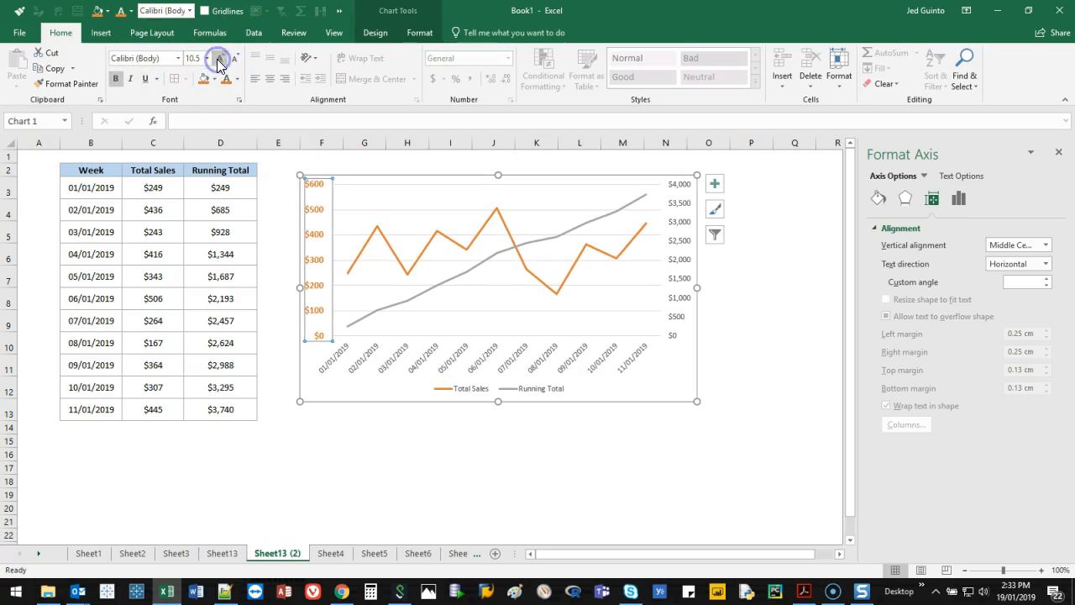
Change the Running Total line to solid blue with a width of 2.5 pt
click(596, 223)
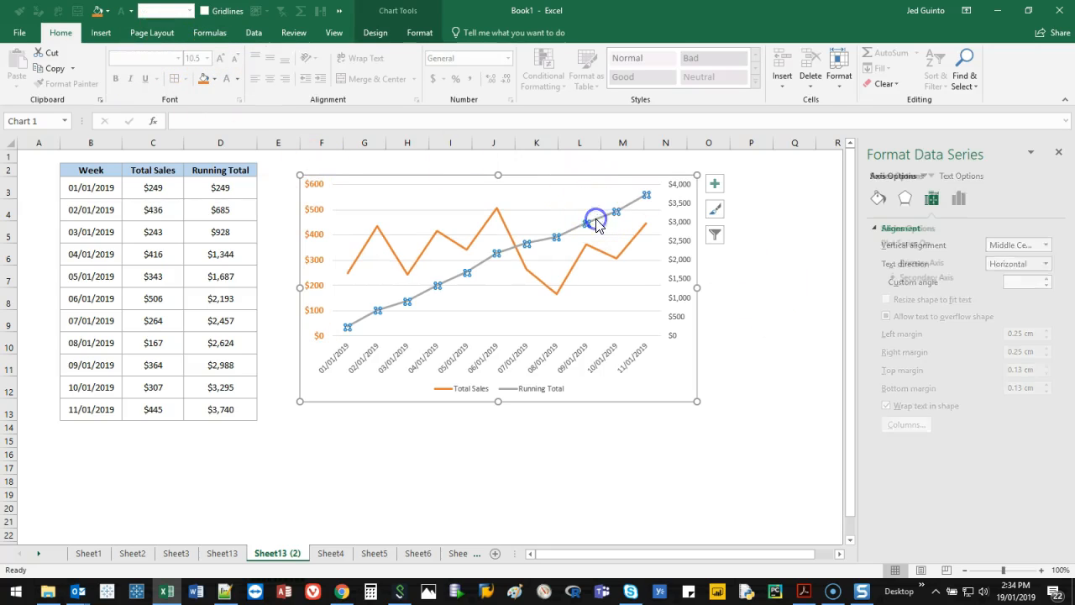
click(213, 79)
click(249, 127)
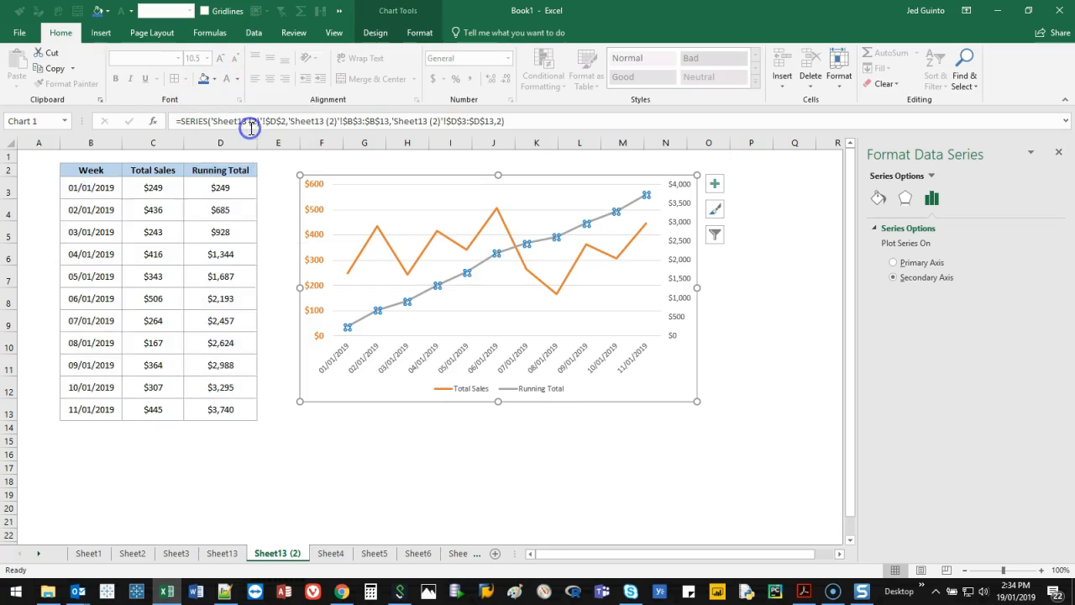
click(419, 32)
click(877, 196)
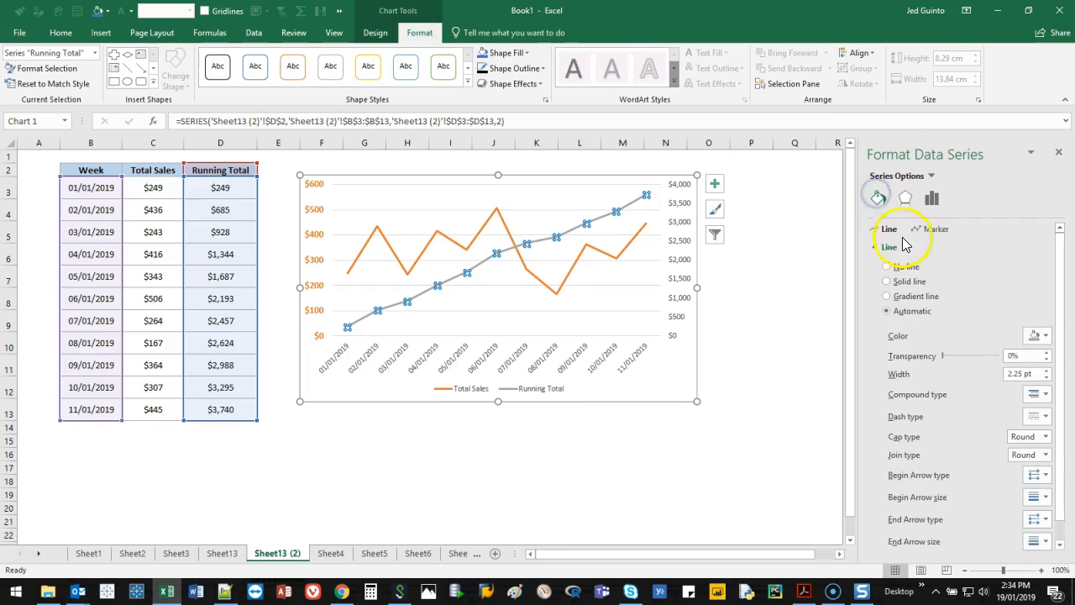
click(1038, 334)
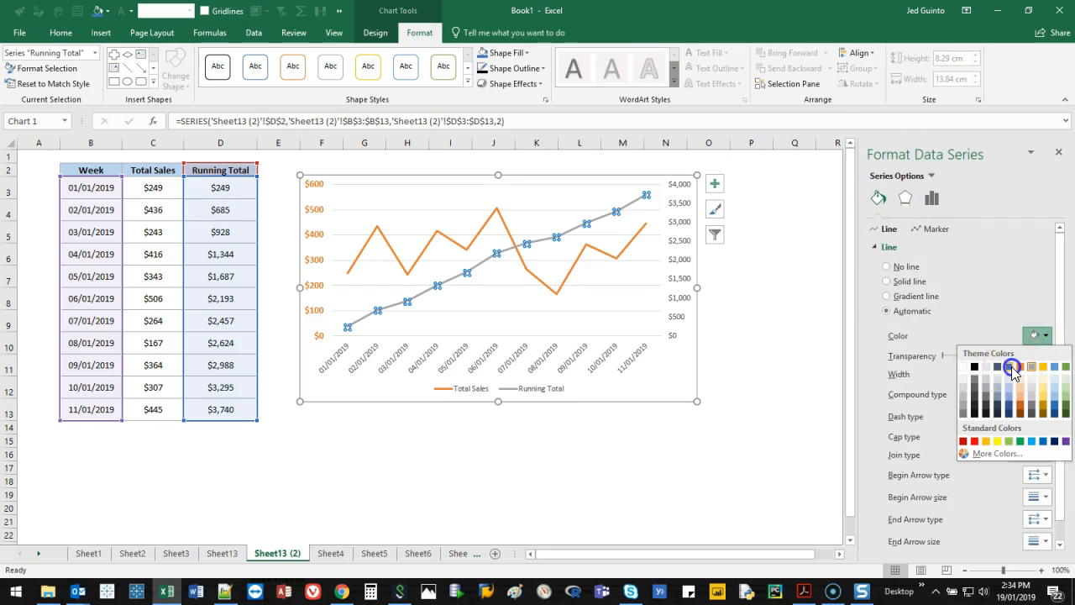
click(1011, 367)
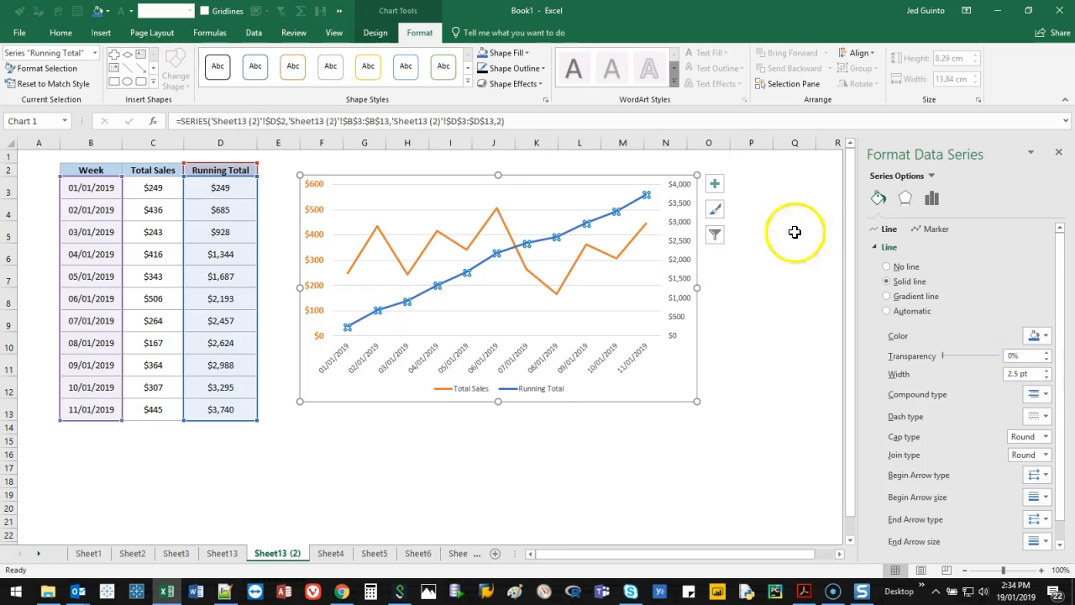
Format the secondary vertical axis labels in the blue of the Running Total line, bold, at font size 10
click(687, 220)
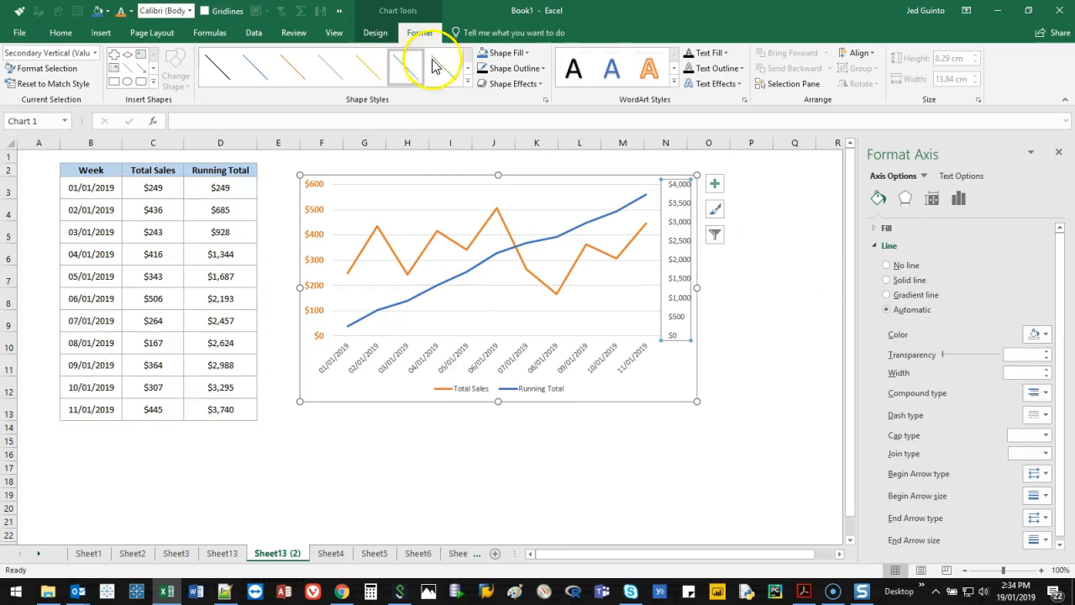
click(59, 33)
click(238, 79)
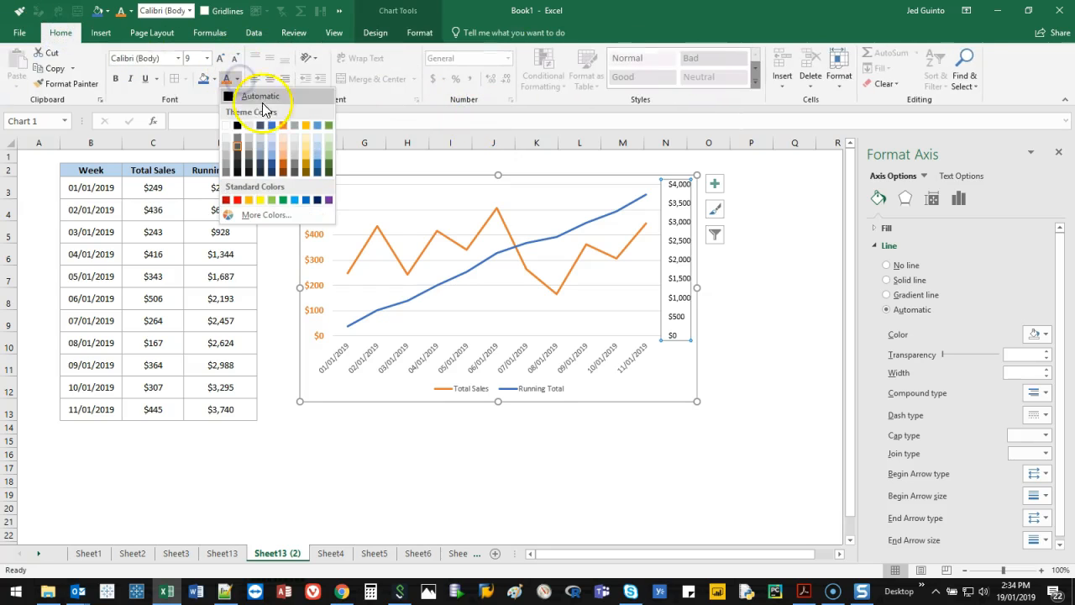
click(271, 126)
click(115, 79)
click(218, 61)
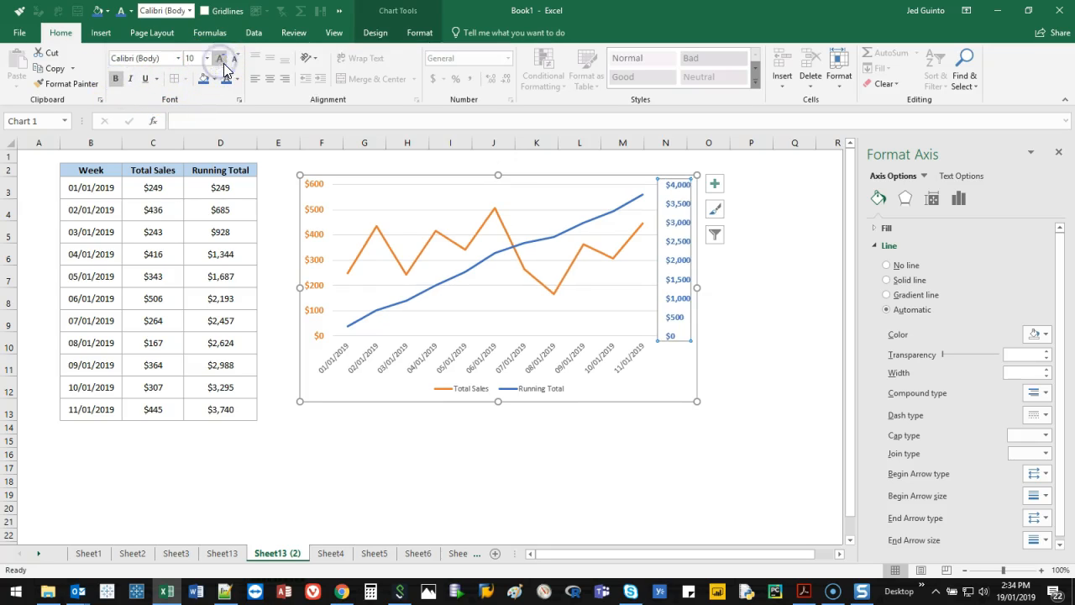
click(792, 301)
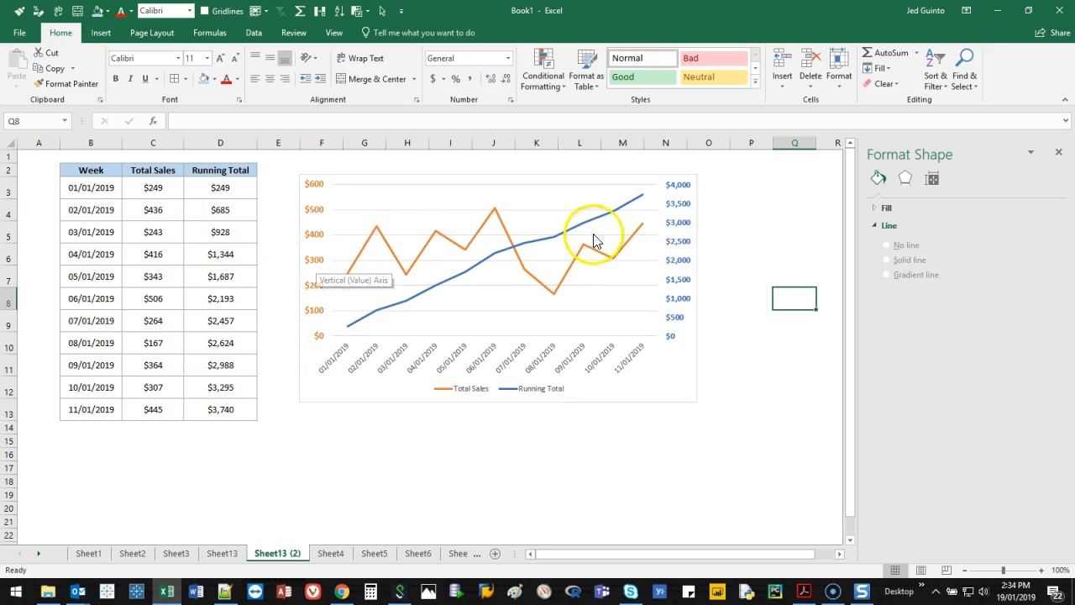
mouse_move(644, 202)
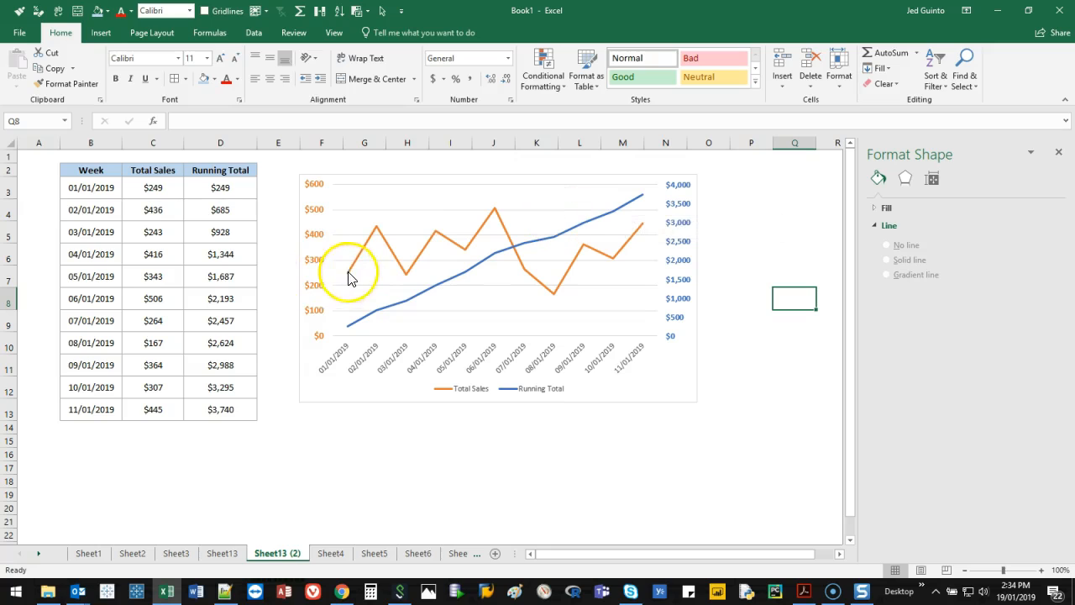
mouse_move(355, 263)
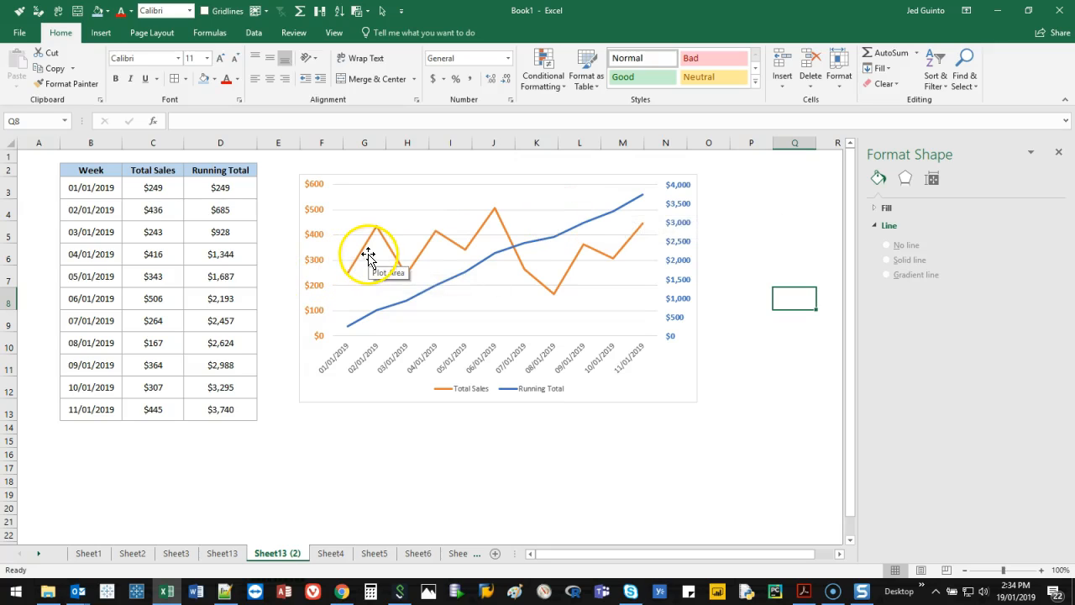
click(365, 244)
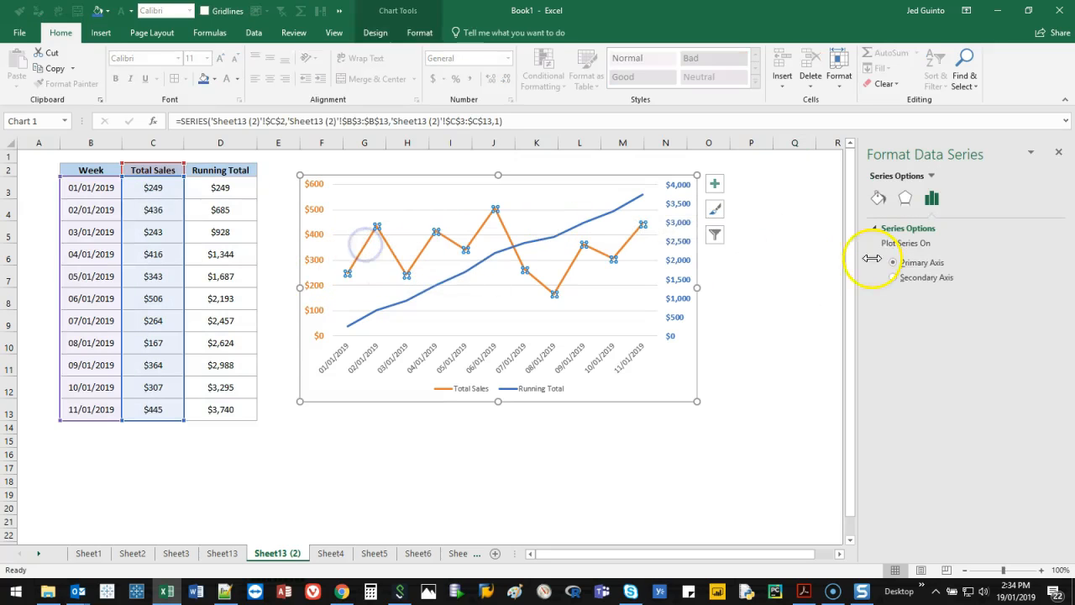
click(815, 286)
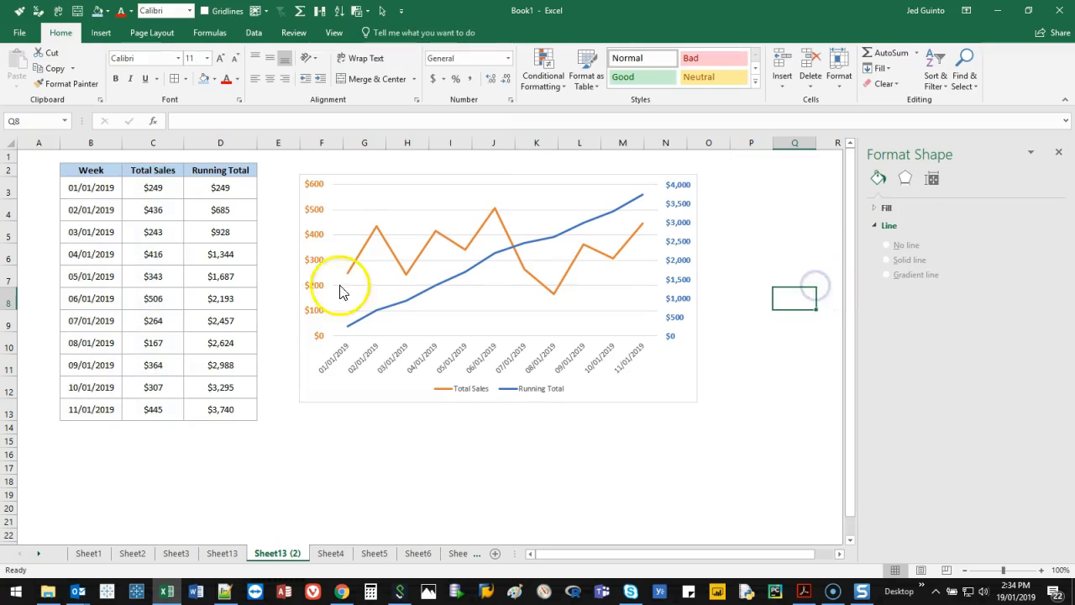
Change the chart to a custom combination with the Total Sales series as Clustered Column
click(547, 176)
right_click(546, 179)
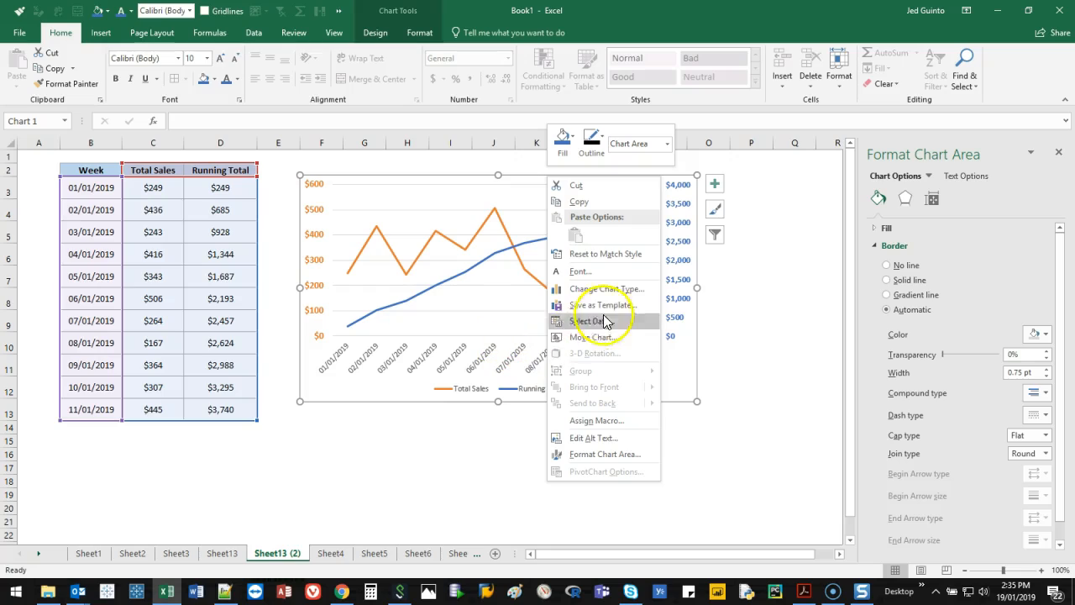
click(618, 290)
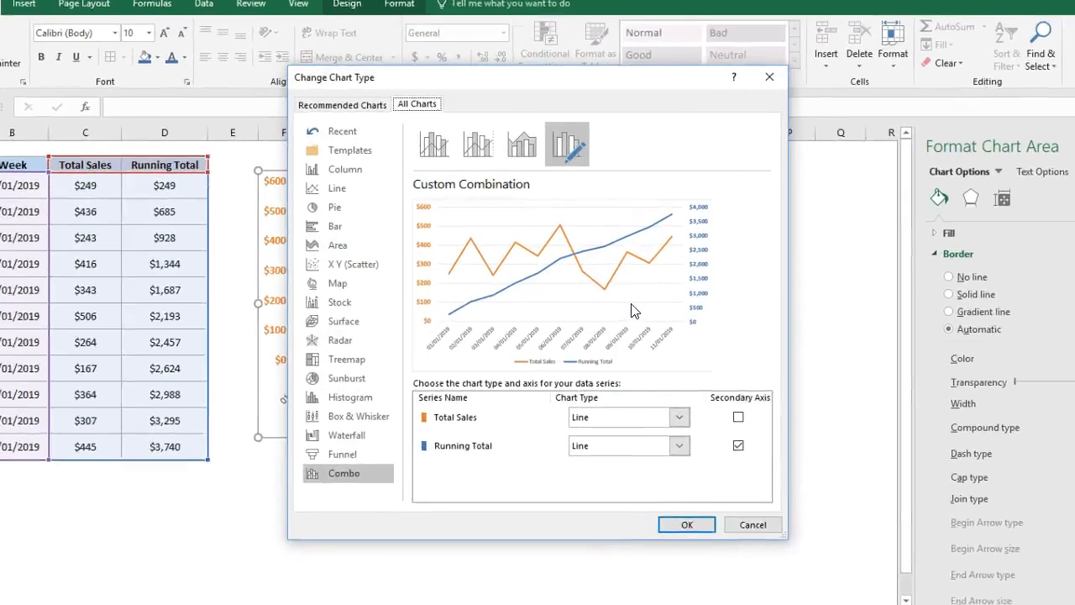
click(323, 497)
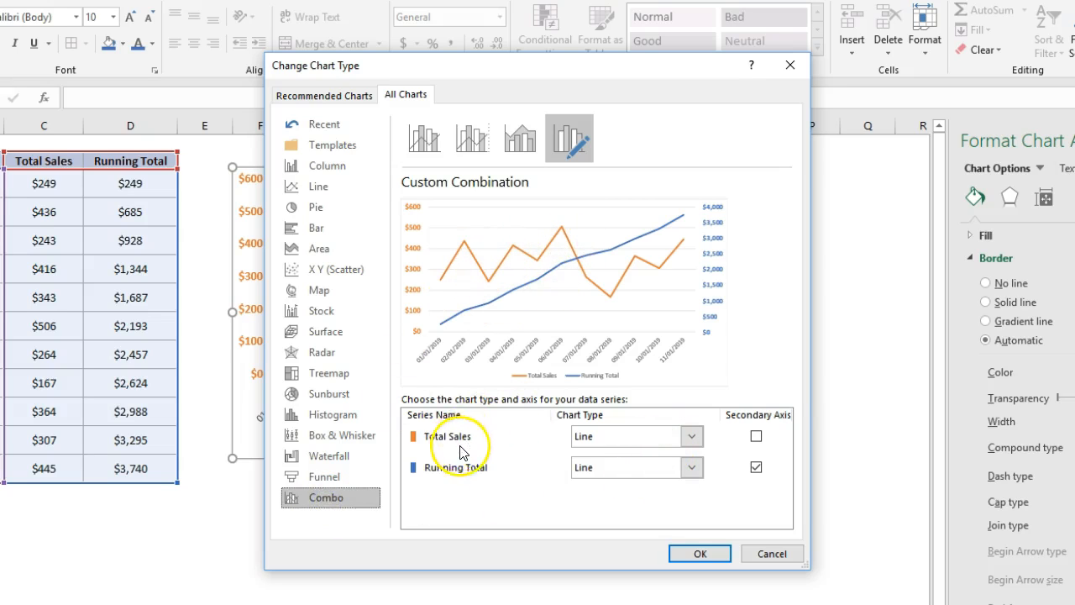
click(692, 437)
click(601, 155)
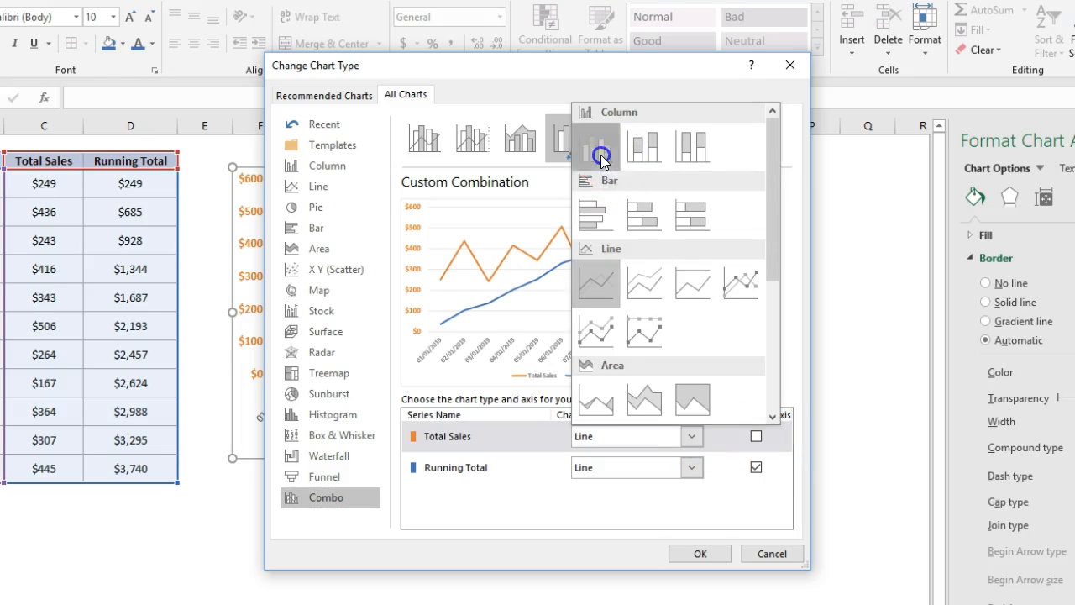
click(697, 554)
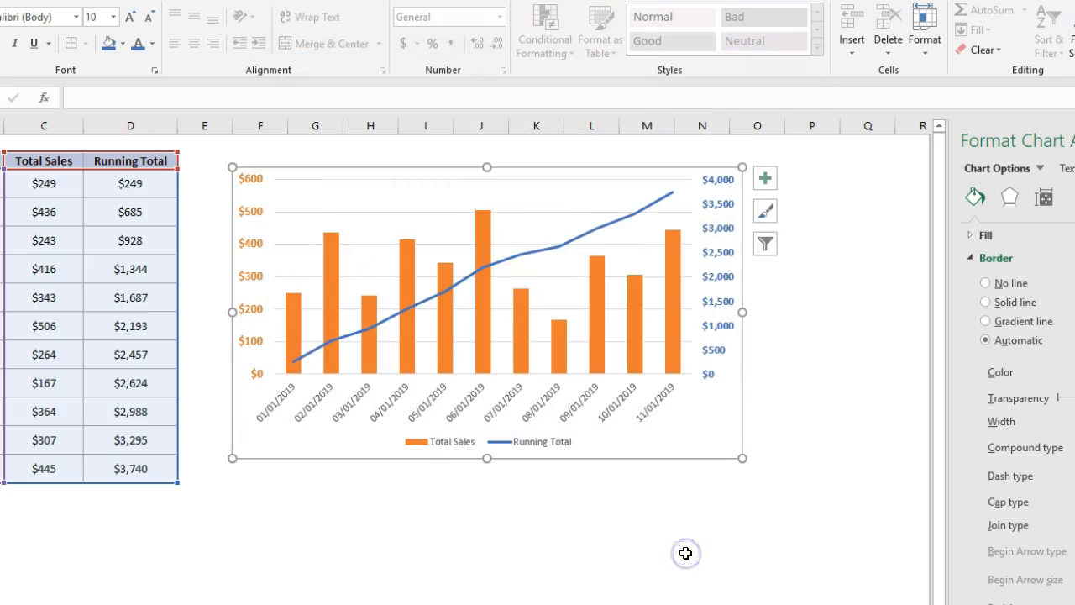
click(809, 324)
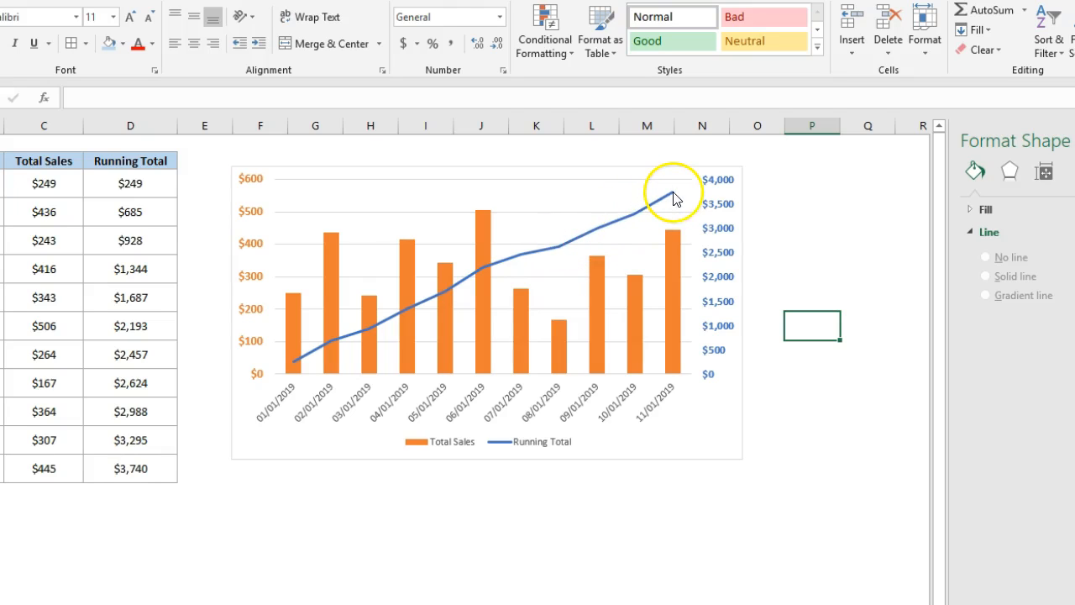
mouse_move(673, 198)
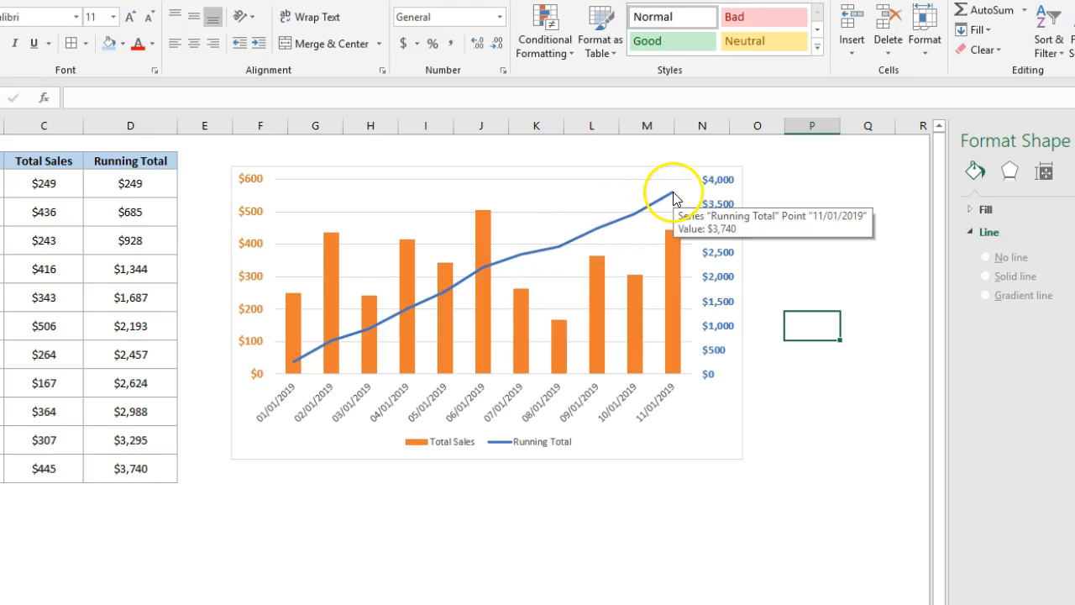